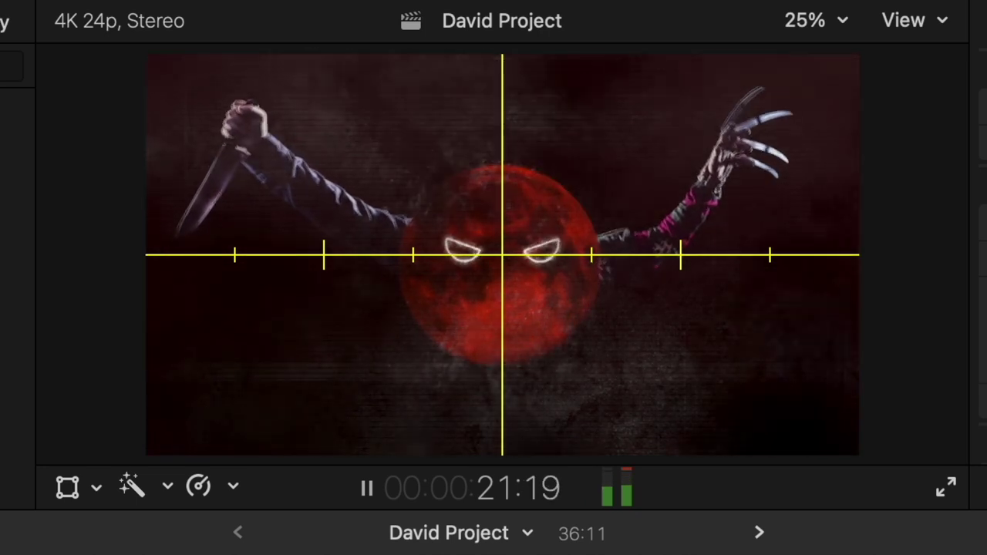
Step: Stop the title preview and scroll through Storyblocks' Animated Backgrounds results
key(space)
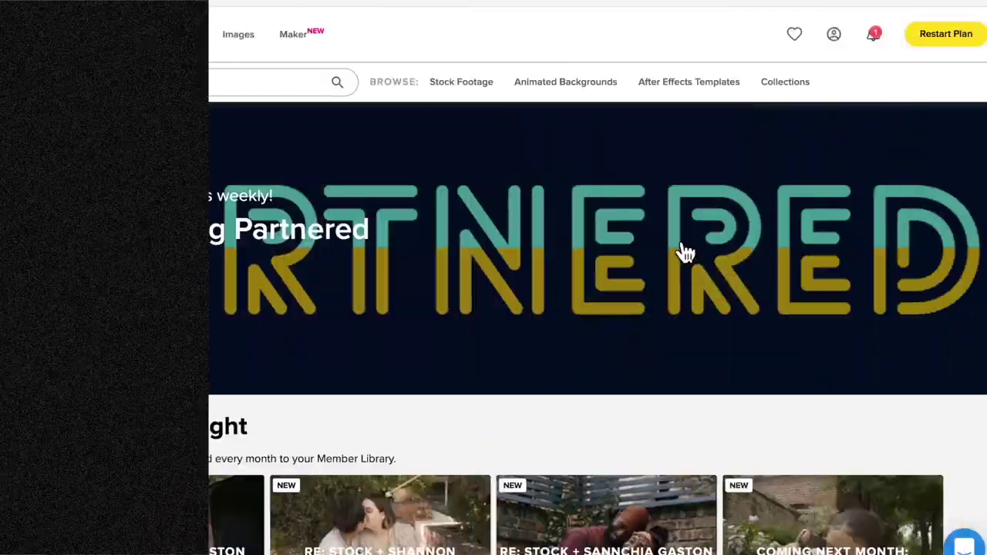
mouse_move(562, 95)
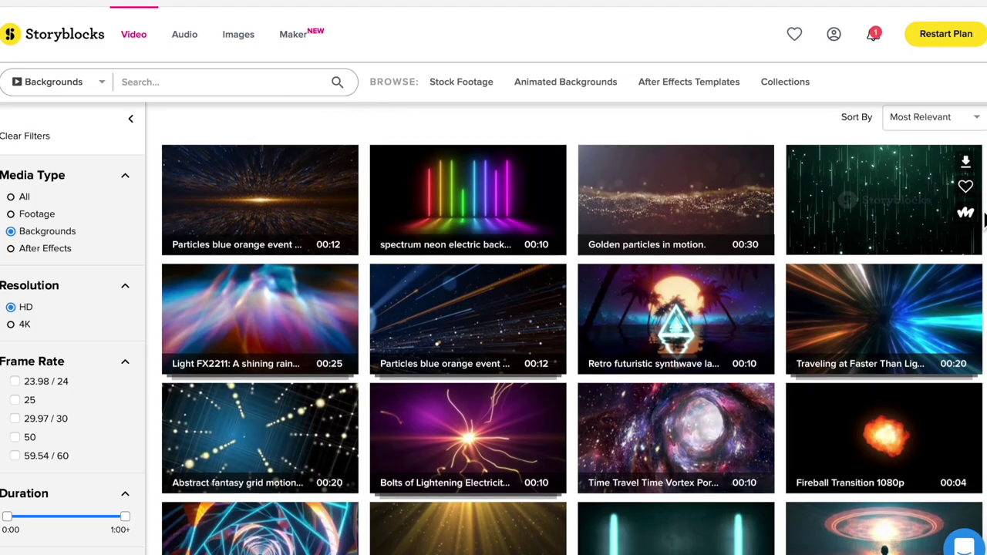
scroll(983, 221, down, 2)
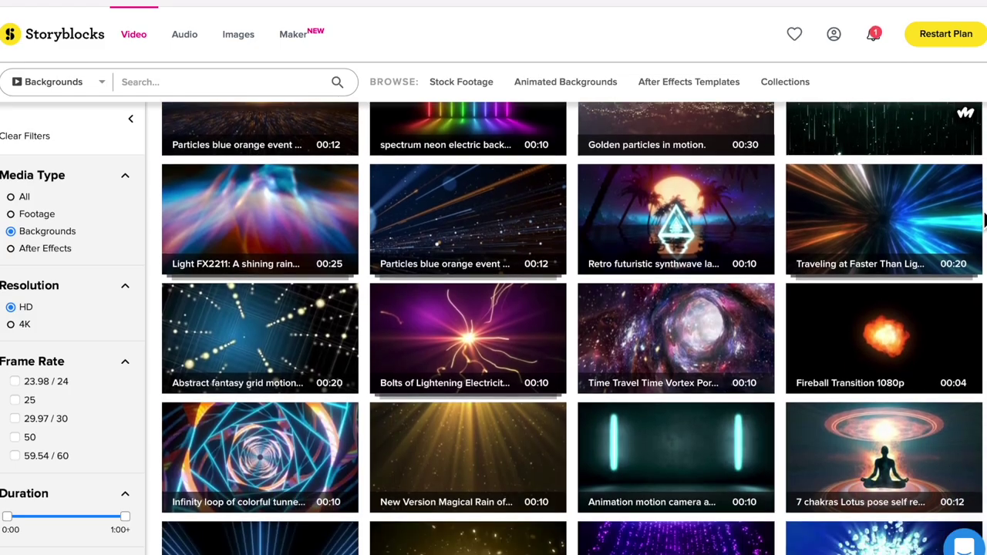
scroll(983, 222, down, 5)
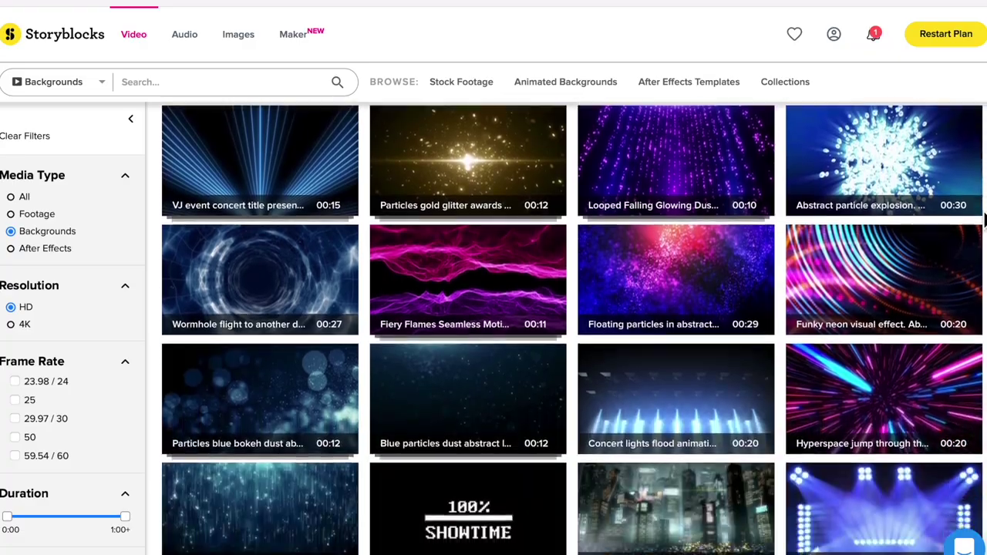
Step: Open a stock clip from the results and scroll its detail page while the preview plays
click(267, 336)
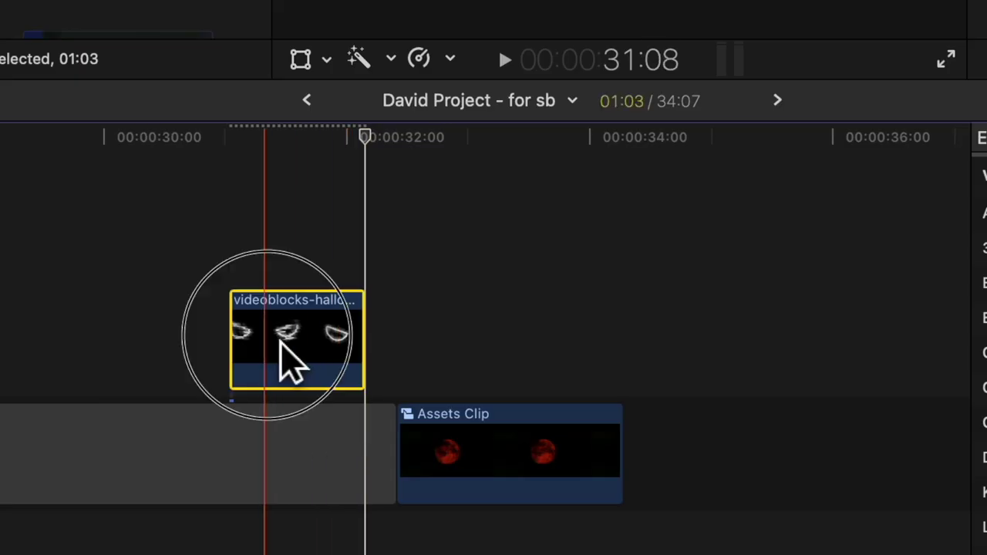
drag(279, 345, 556, 330)
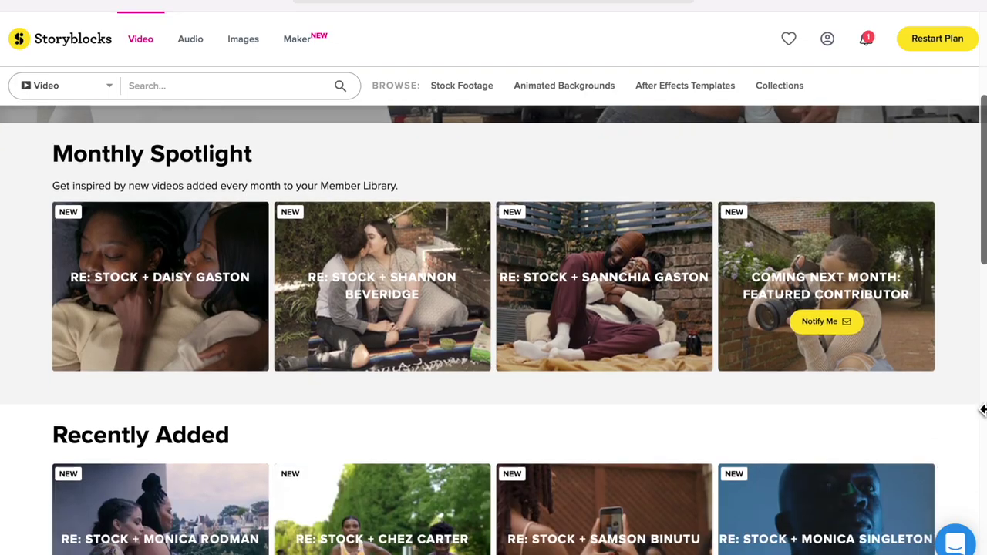
scroll(984, 409, down, 4)
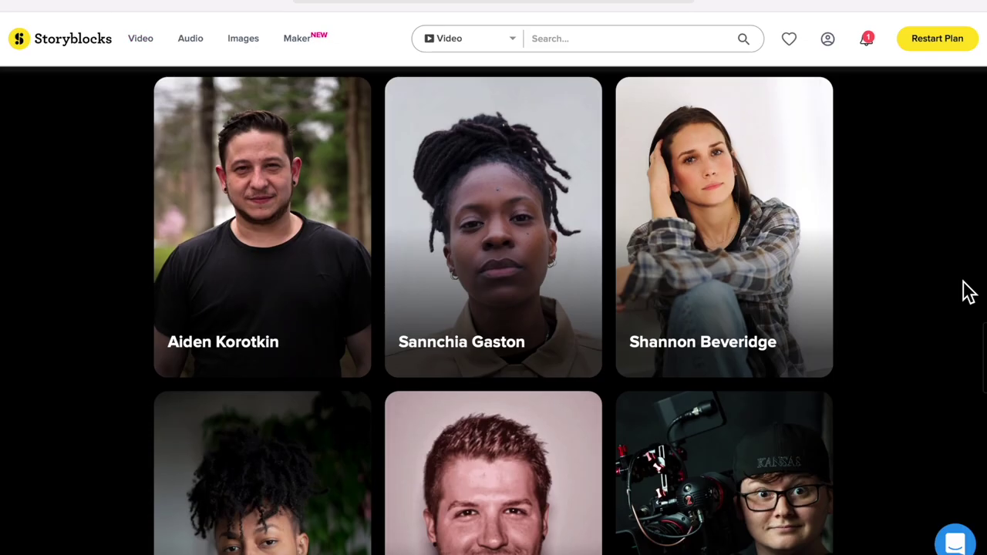
scroll(970, 291, down, 3)
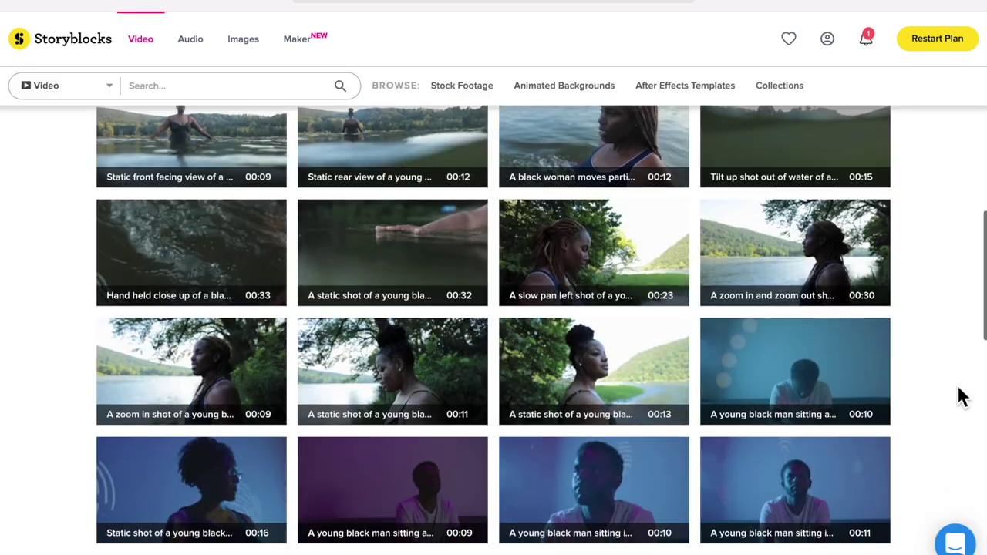
scroll(961, 397, down, 5)
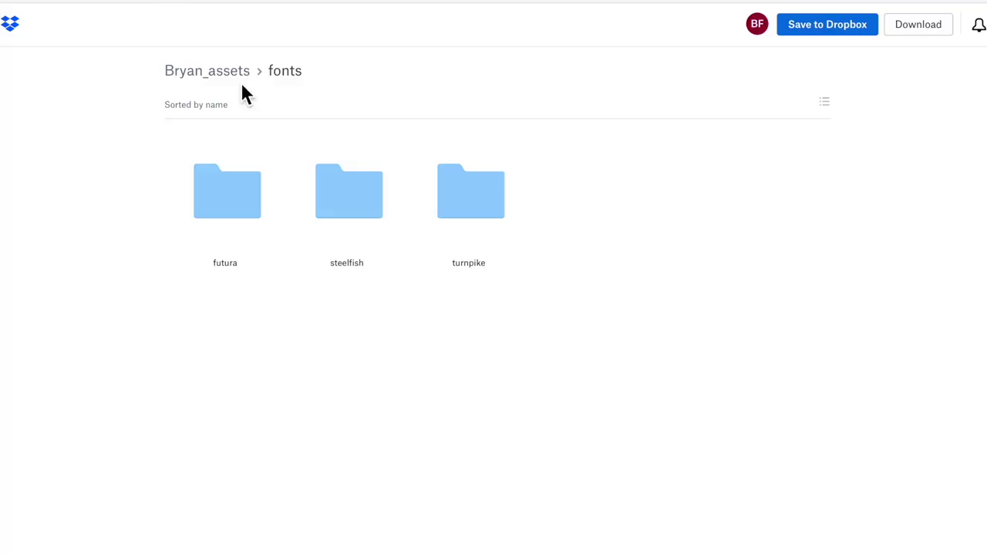
Step: Check the logo folder, then open png_cutouts and preview freddy_hand.png full size
click(242, 73)
click(470, 197)
click(245, 70)
click(617, 220)
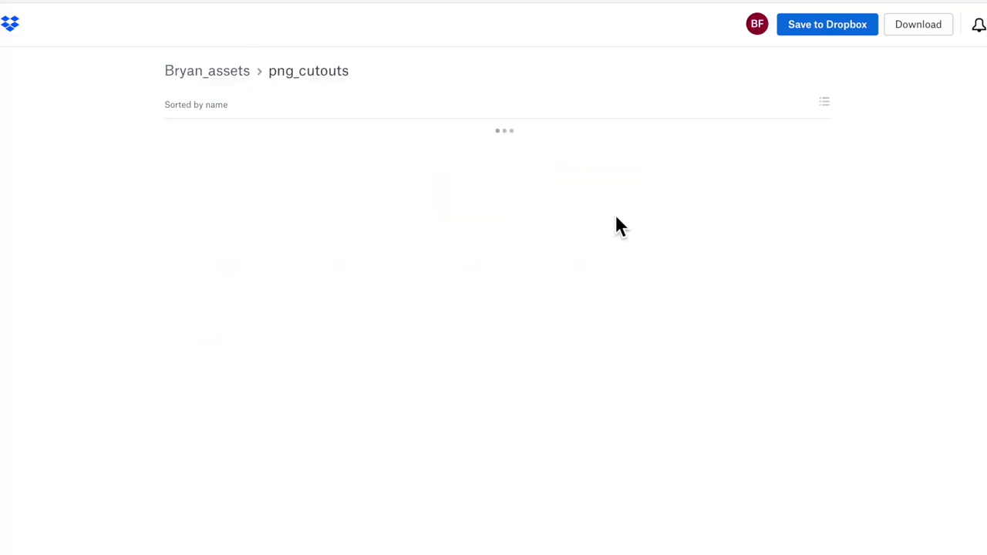
click(252, 191)
key(Escape)
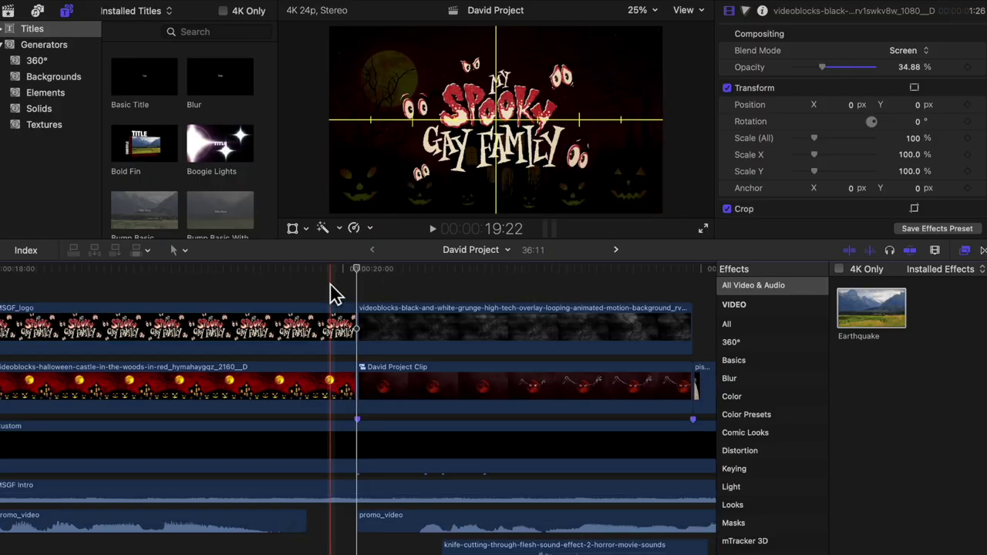
Step: Zoom the timeline out with Command-minus to show 16:00 through 24:00
key(super+minus)
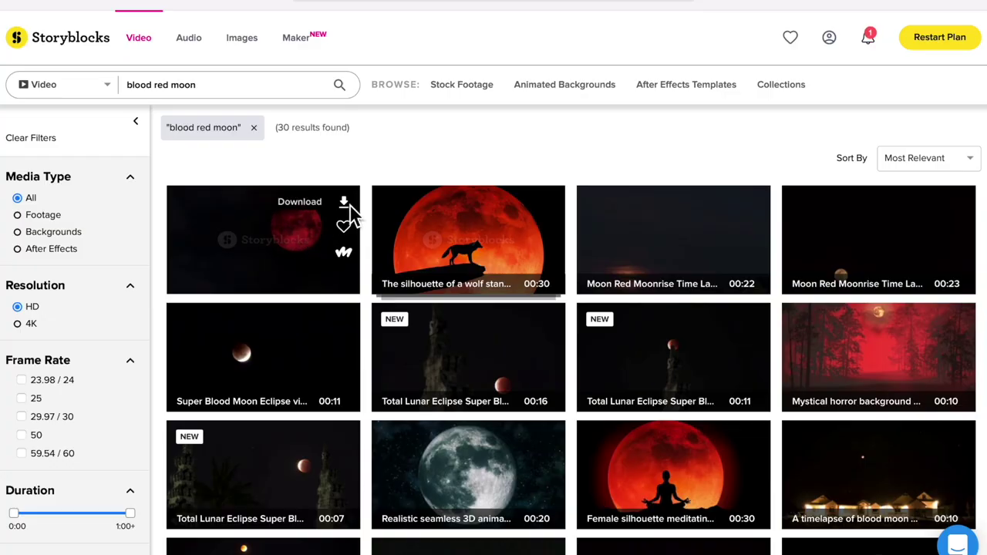
Step: Open the first 'blood red moon' search result so its preview plays
click(279, 237)
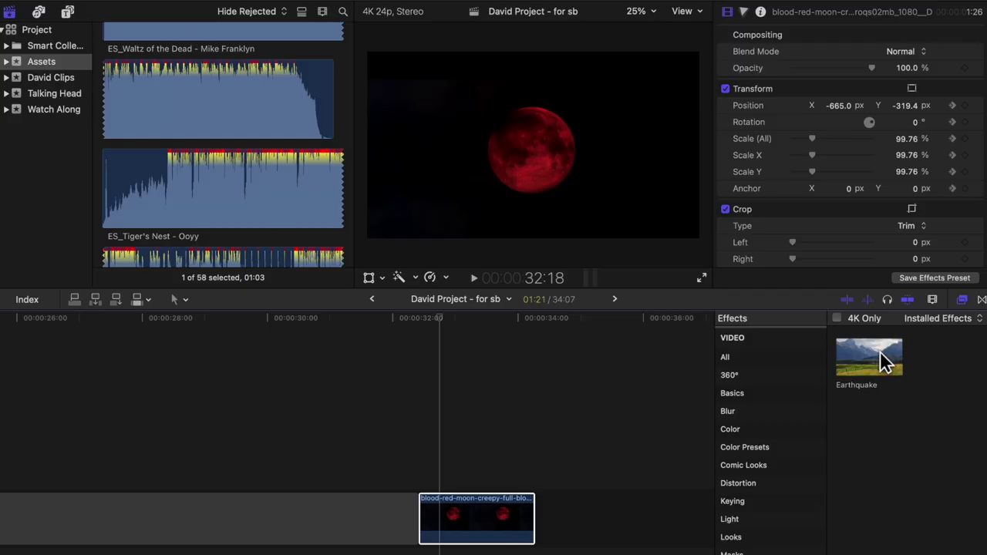
Step: Apply Earthquake and Keyer to the blood moon clip and line the eyes overlay up above it
drag(880, 351, 615, 448)
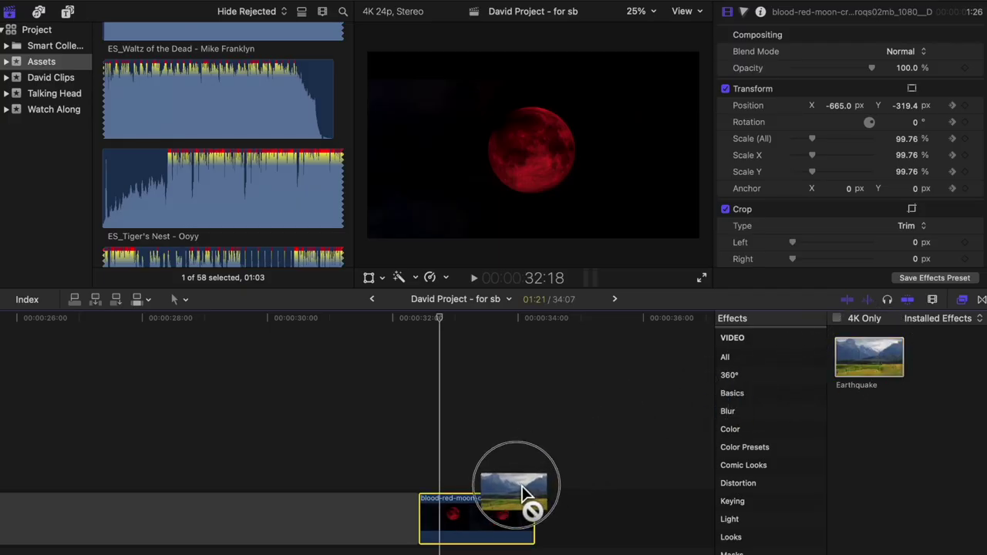
drag(495, 524, 461, 512)
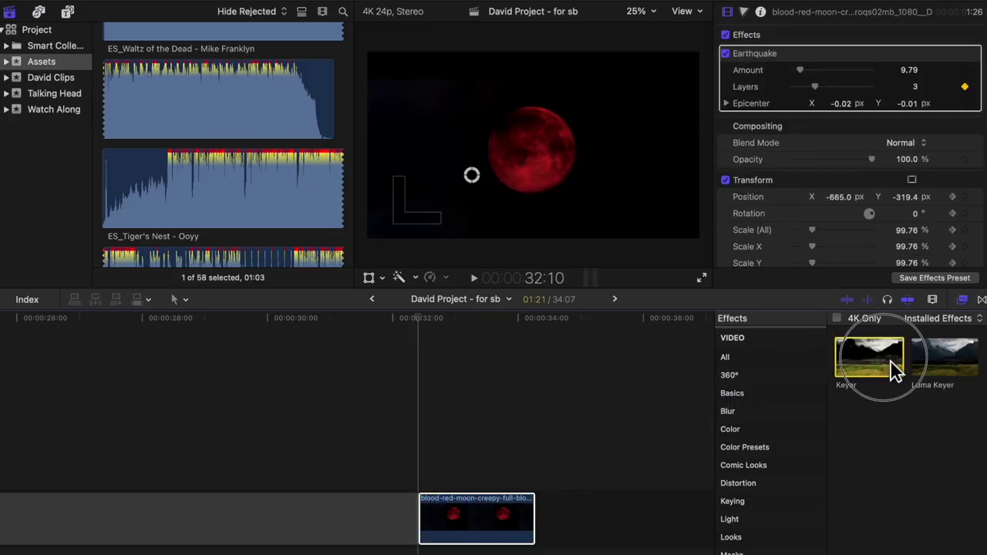
drag(890, 360, 594, 482)
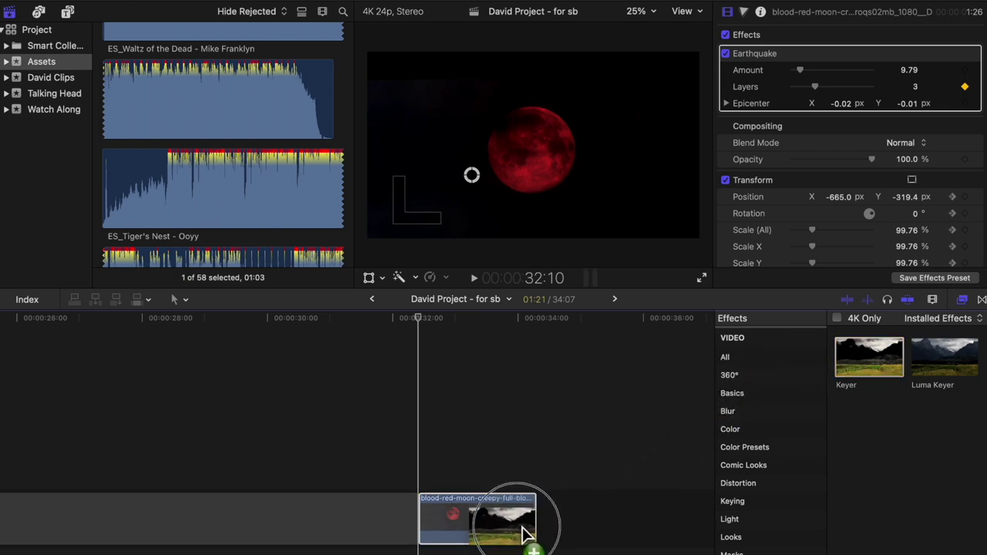
drag(529, 540, 521, 534)
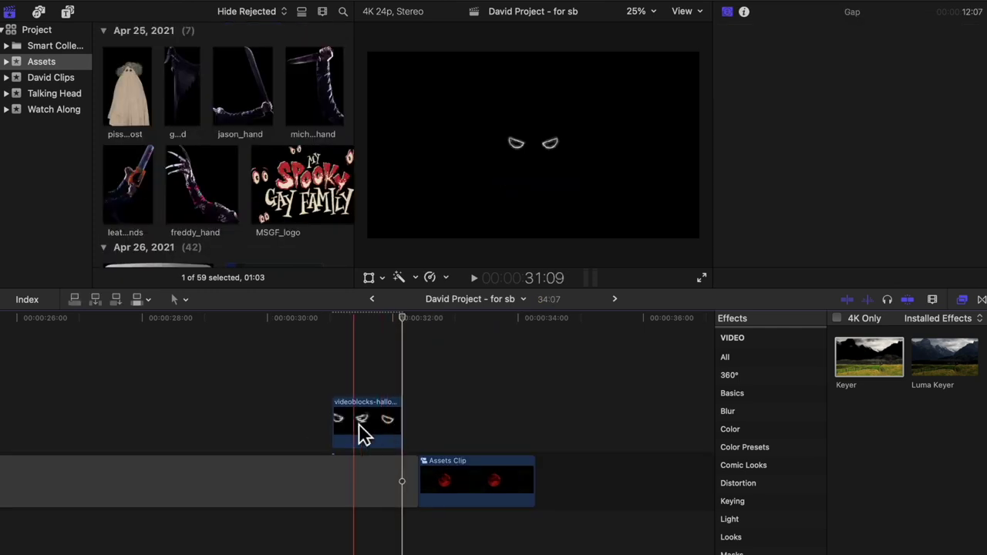
drag(363, 429, 503, 423)
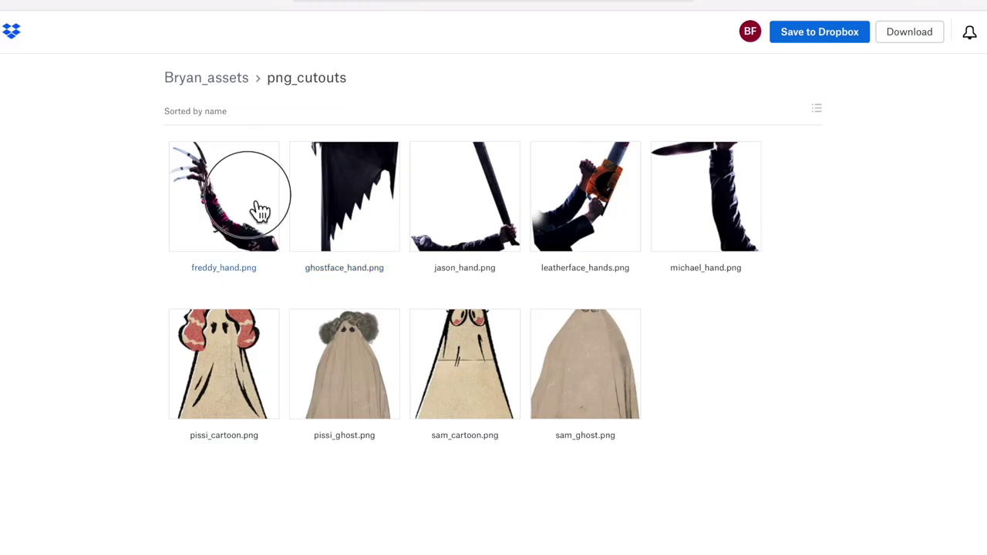
Step: Preview the freddy_hand cutout, then drop freddy_hand2 into a lane under the moon Assets Clip
click(260, 210)
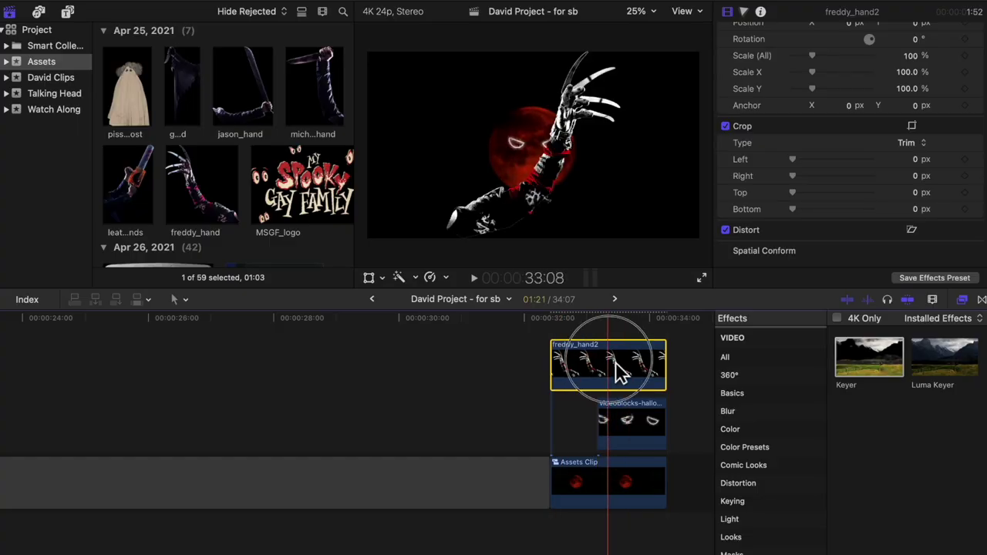
drag(620, 373, 612, 542)
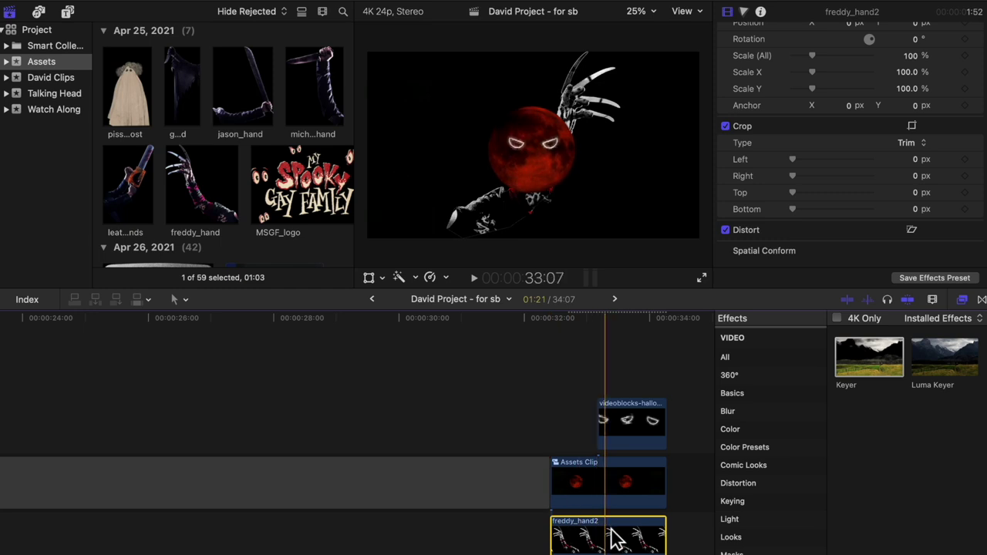
Step: Return to the hand clip's start and set keyframes for its position and scale
key(Up)
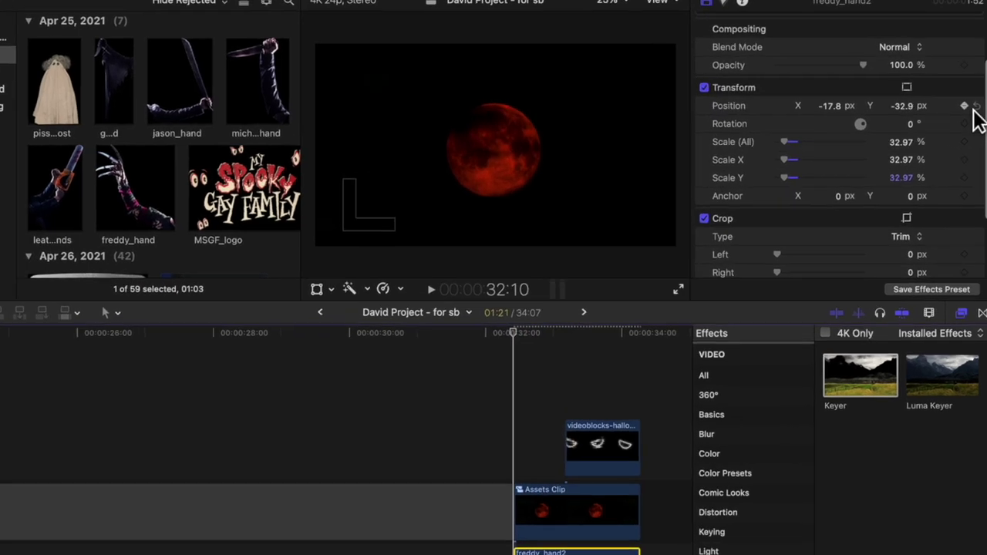
click(965, 109)
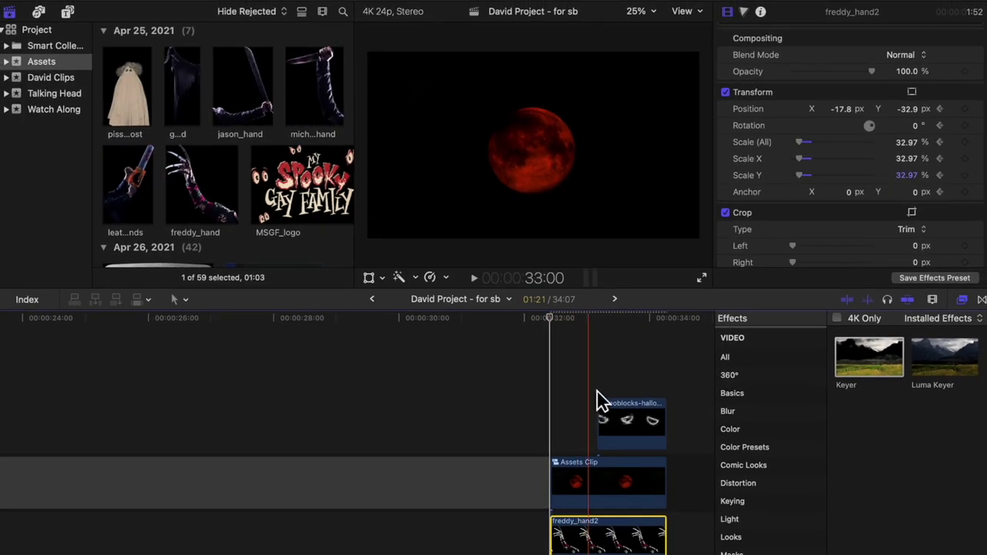
click(609, 404)
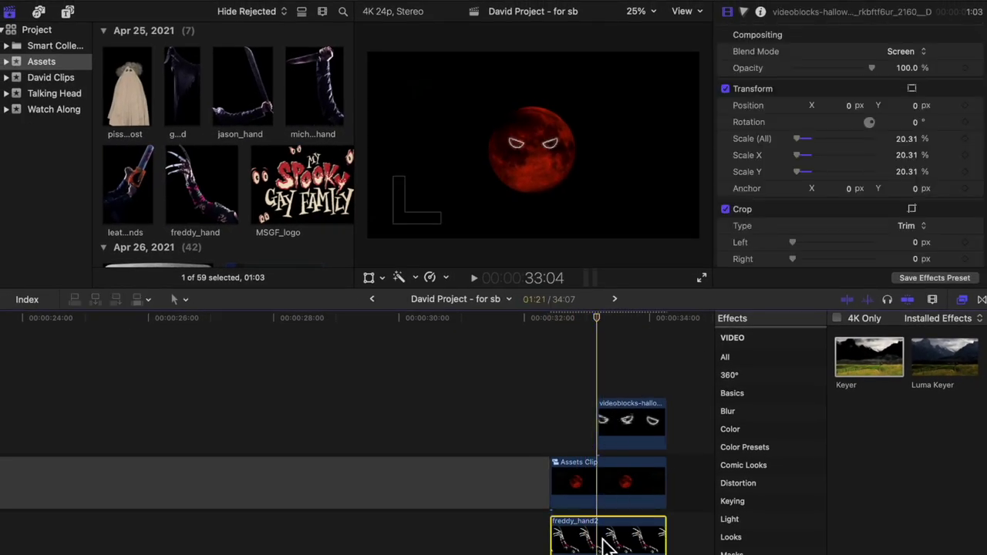
scroll(978, 199, down, 3)
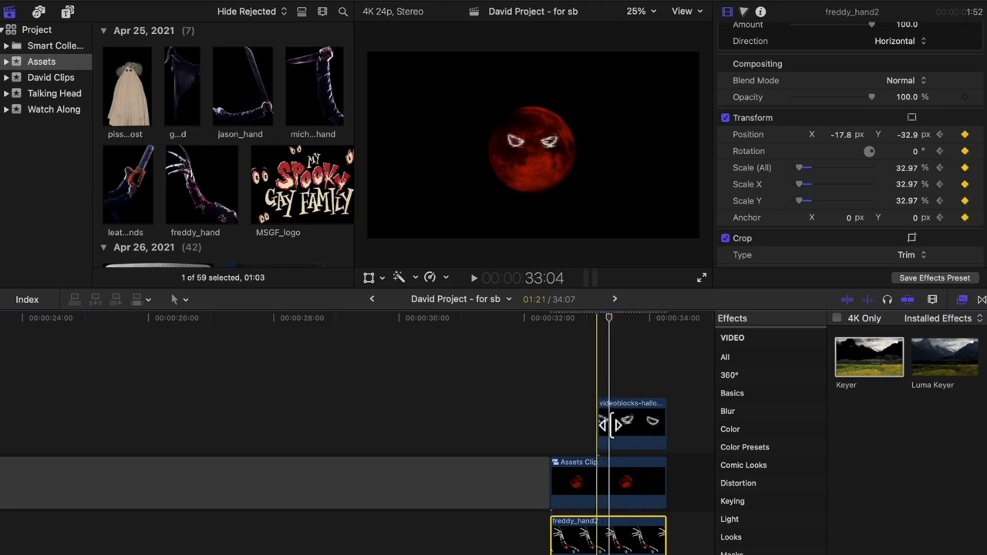
Step: Reposition and enlarge the freddy_hand2 claw beside the moon, then shift michael_hand2 in time
click(369, 279)
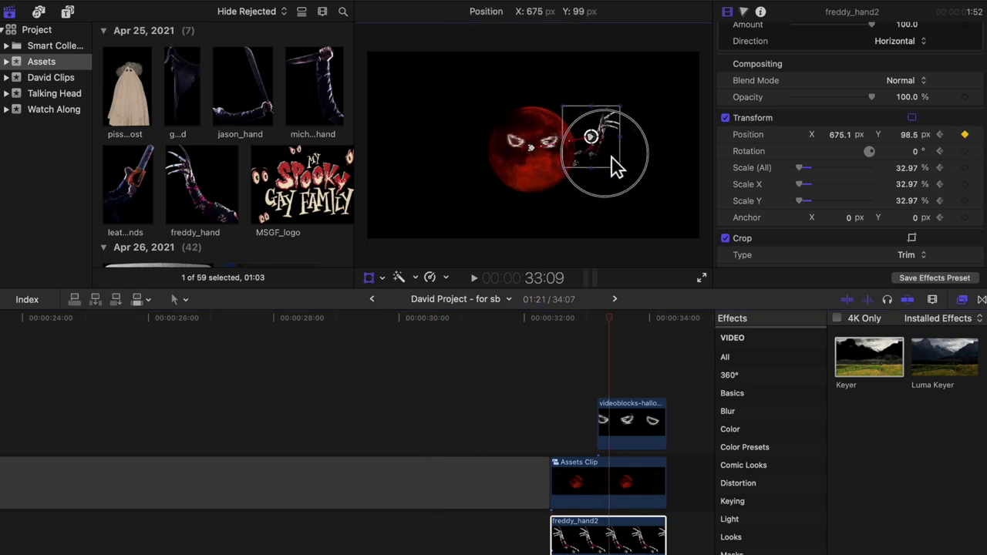
drag(629, 141, 613, 137)
mouse_move(637, 93)
mouse_down()
mouse_move(627, 103)
mouse_move(646, 91)
mouse_up()
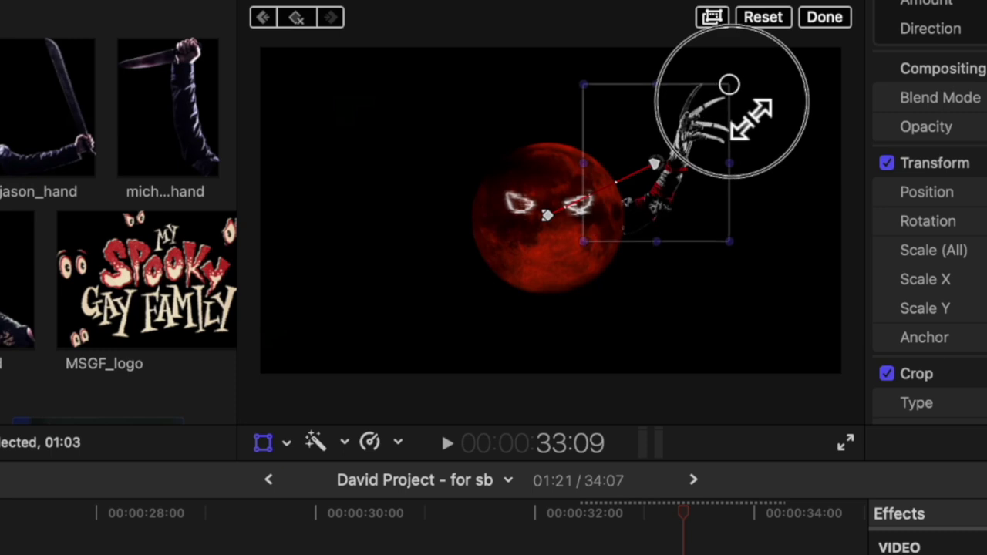
drag(732, 141, 731, 191)
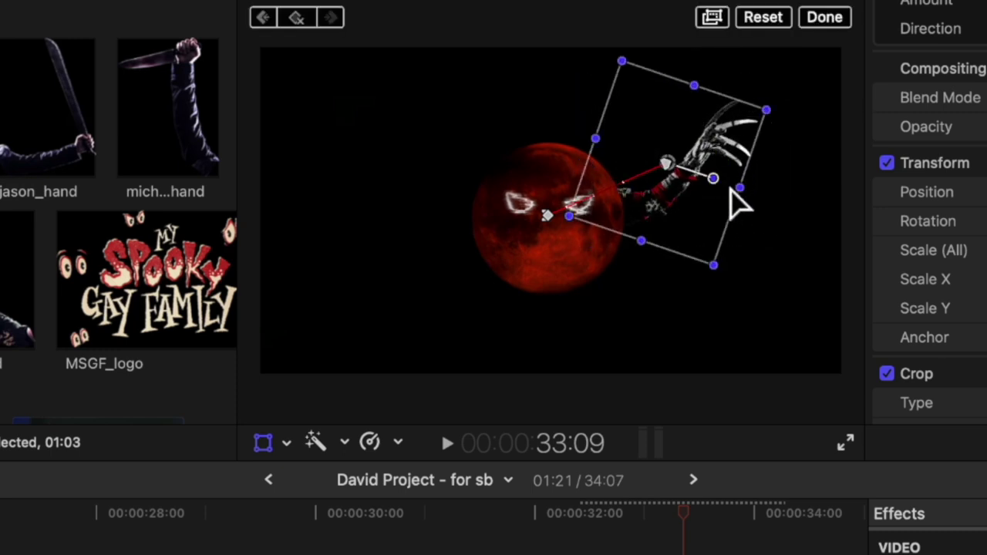
click(829, 18)
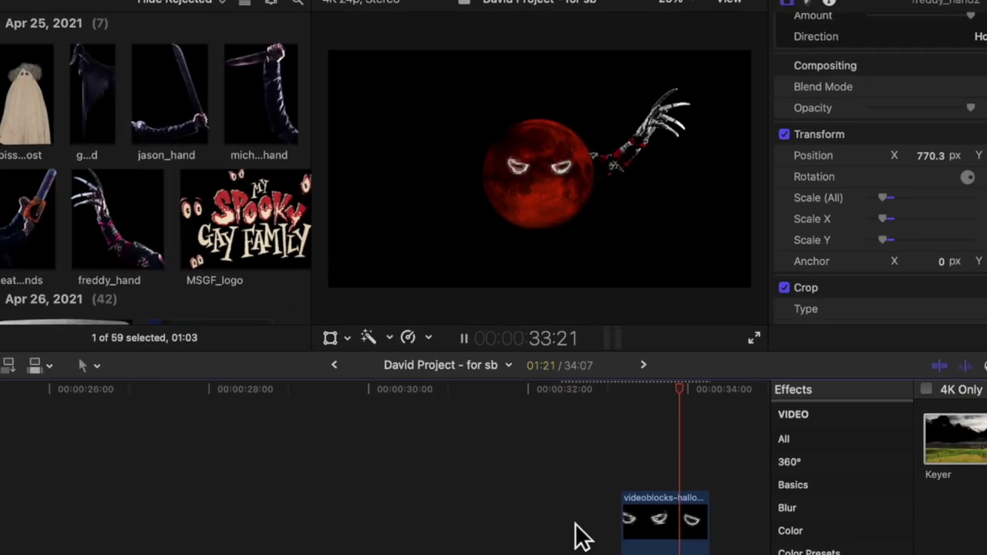
drag(170, 401, 463, 543)
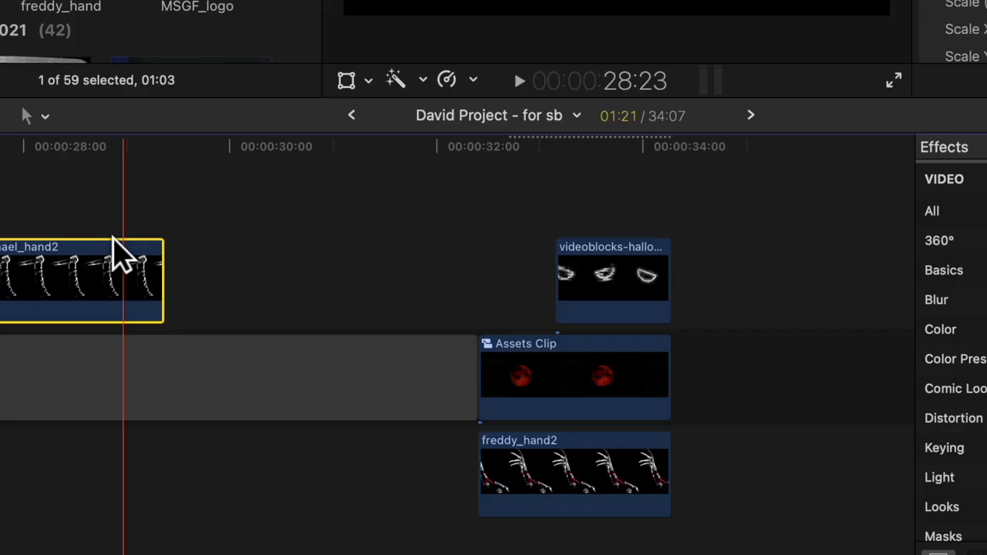
Step: Place michael_hand2 under freddy_hand2 at 32:00, preview, and tilt the Freddy claw to -17.8°
drag(84, 269, 570, 518)
key(space)
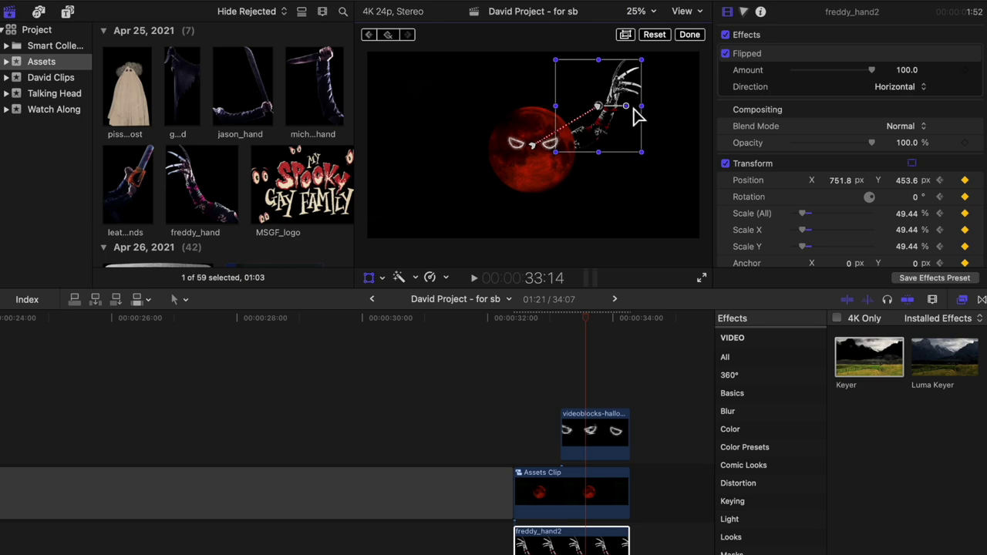
drag(633, 103, 636, 106)
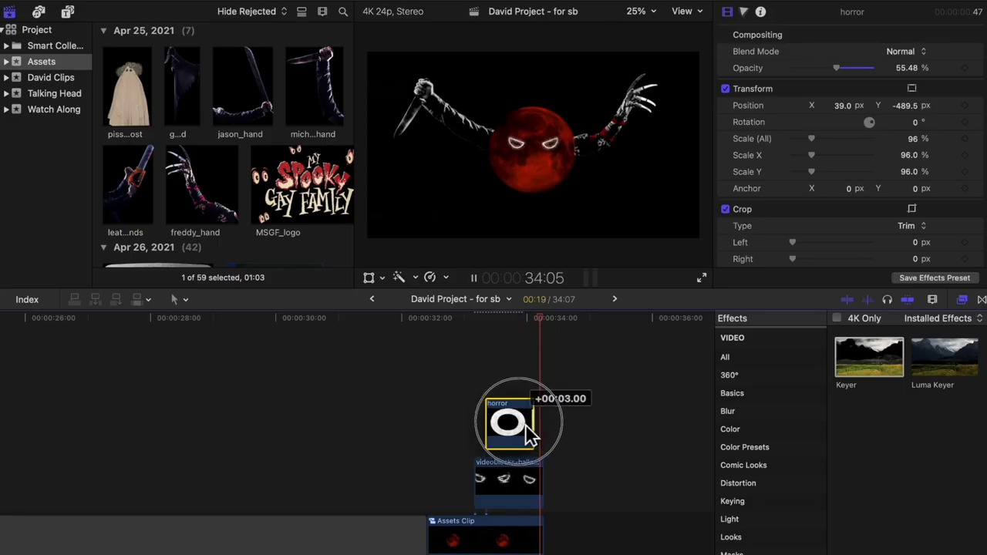
Step: Add a Cross Dissolve to the start of the HORROR title and preview its fade-in
drag(529, 436, 531, 428)
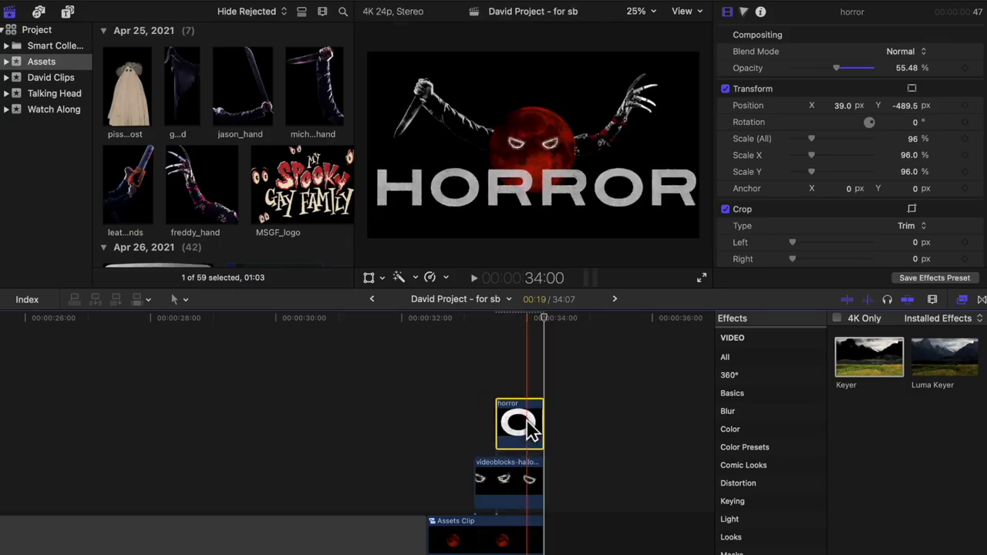
key(ctrl+super+5)
drag(869, 357, 516, 428)
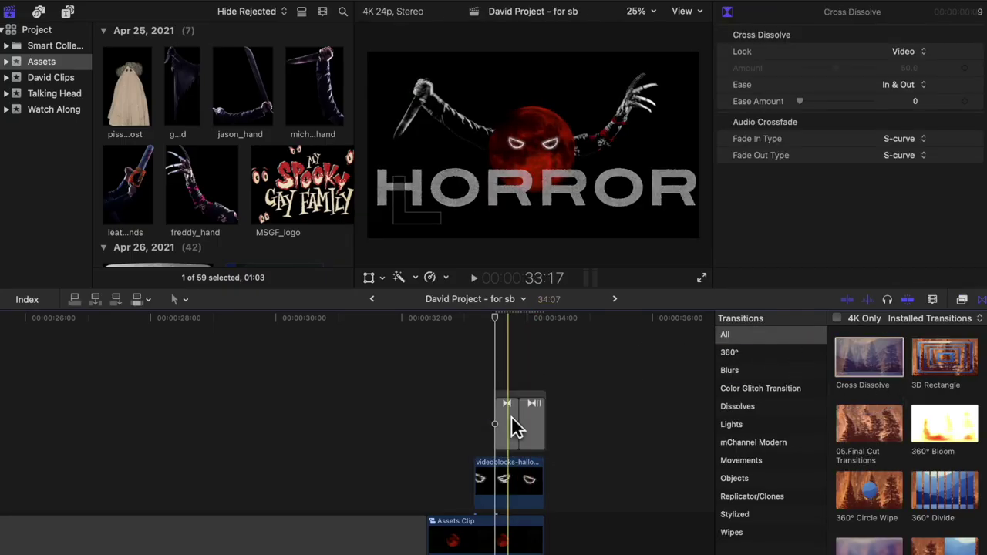
click(503, 395)
key(space)
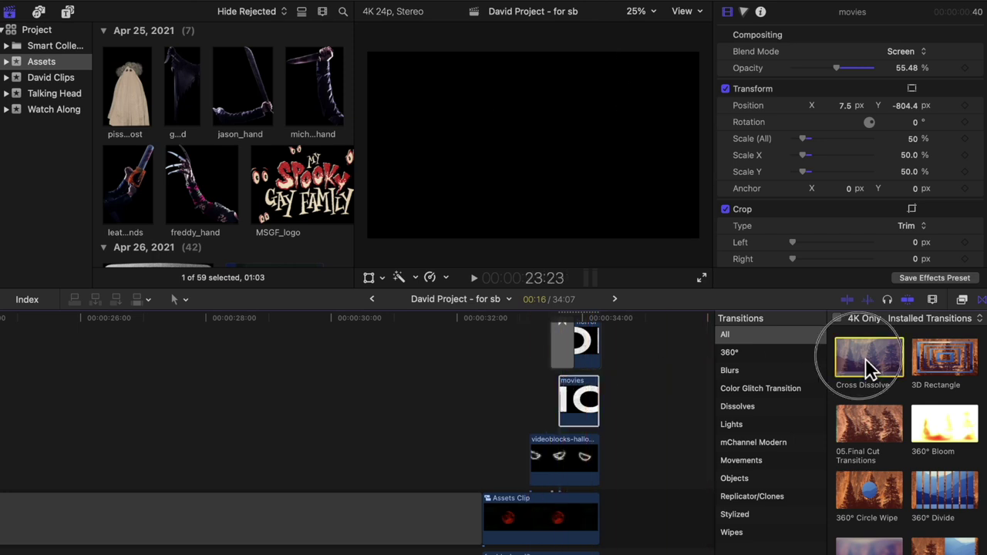
Step: Add a Cross Dissolve to the MOVIES title and preview its fade-in
drag(869, 368, 582, 395)
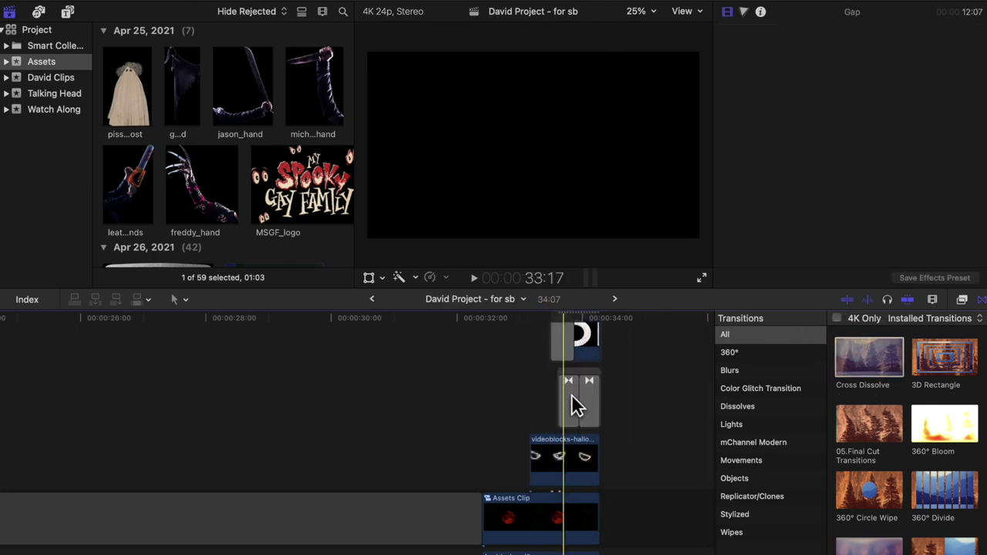
click(587, 401)
key(/)
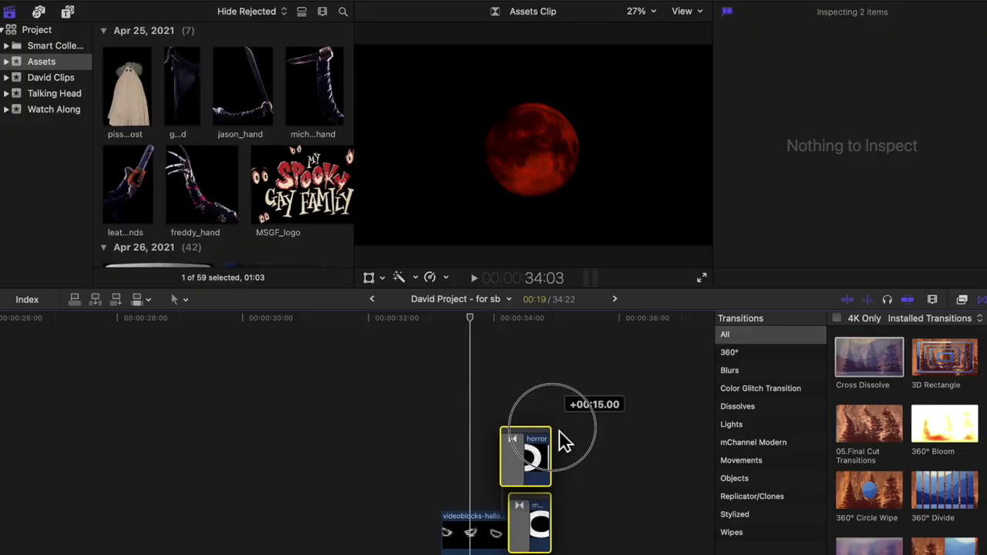
Step: Nudge the title clip earlier and apply Earthquake to the HORROR title
drag(565, 441, 474, 552)
drag(484, 518, 486, 441)
key(super+5)
drag(869, 356, 505, 454)
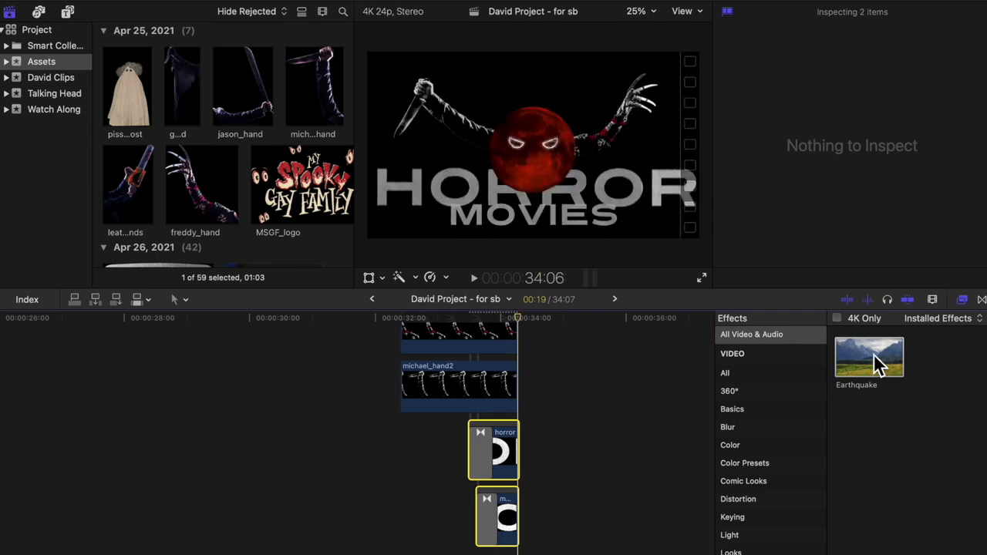
Step: Apply Earthquake to the MOVIES title, preview the shake, and move the knife and scream sounds toward it
drag(515, 508, 515, 508)
key(space)
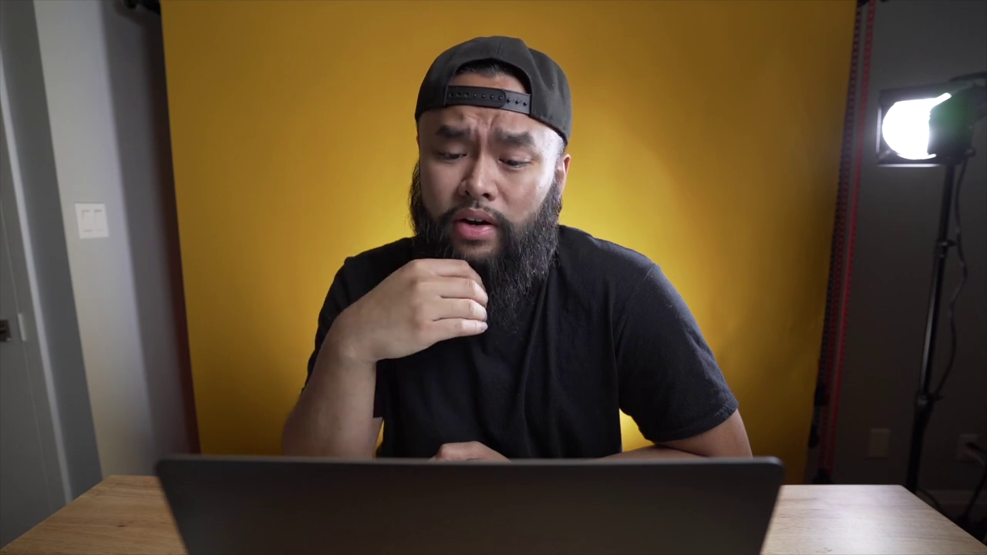
drag(199, 419, 451, 362)
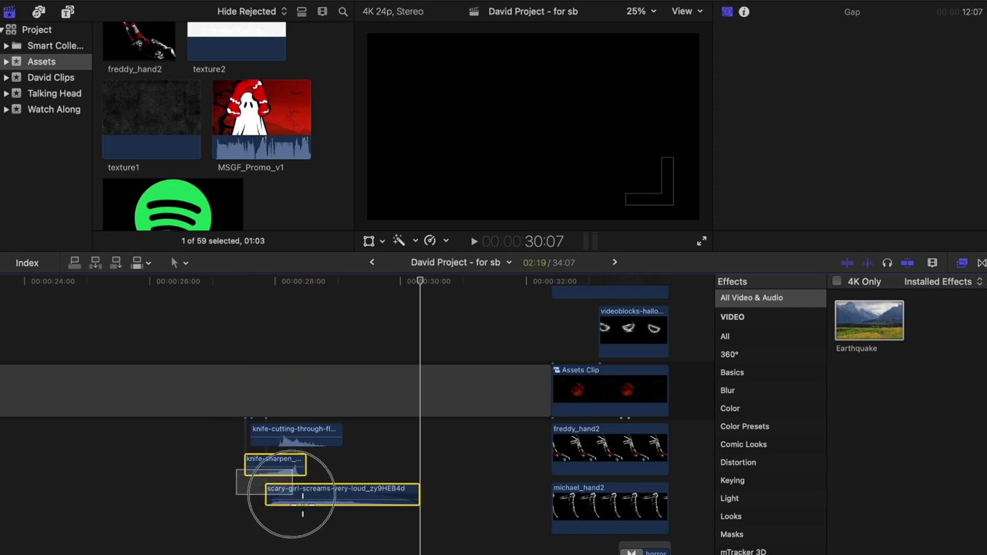
Step: Slide the knife-sharpen and scream sound effects later so they meet the HORROR MOVIES title
drag(280, 472, 486, 429)
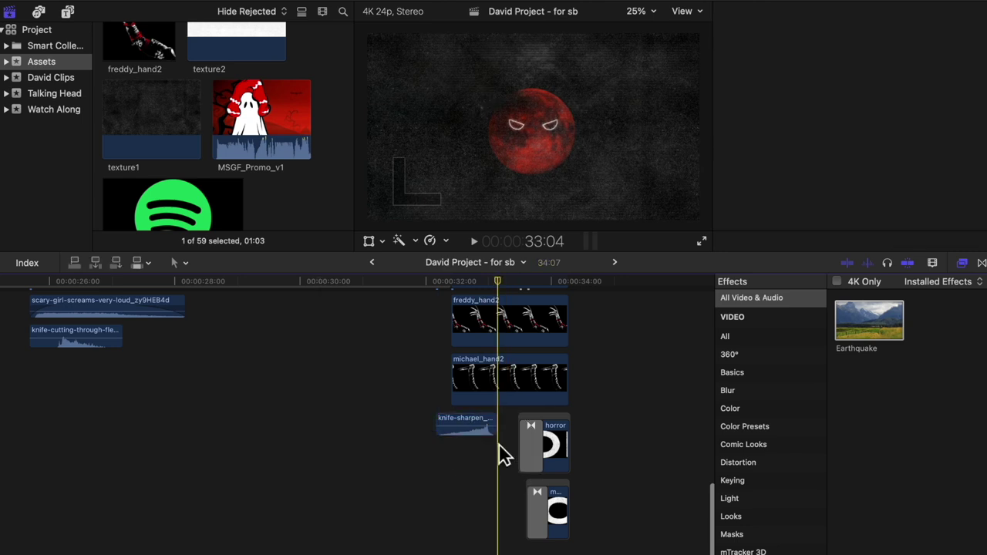
drag(480, 433, 497, 433)
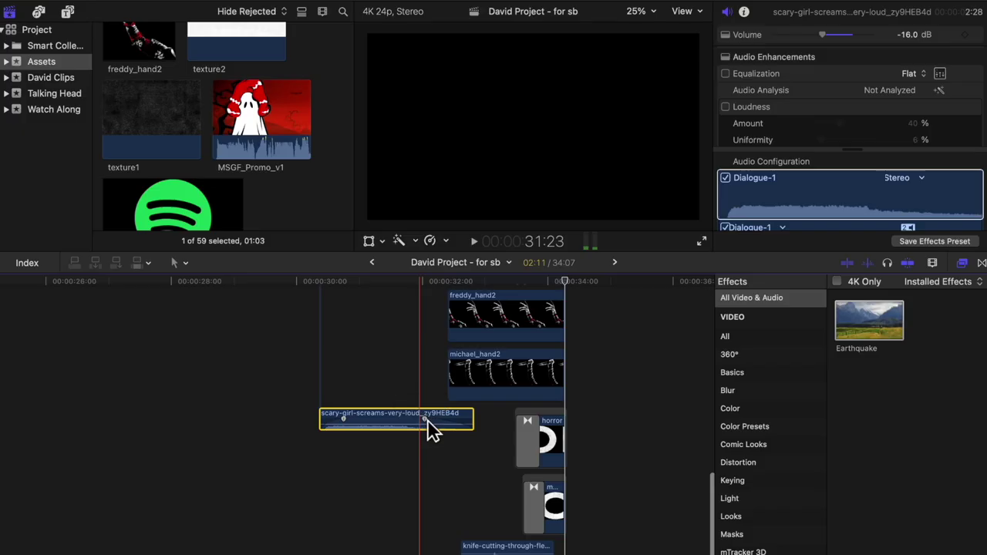
drag(409, 426, 463, 545)
Step: Preview the title with its sound effects, then select the eyes-taken background clip
key(space)
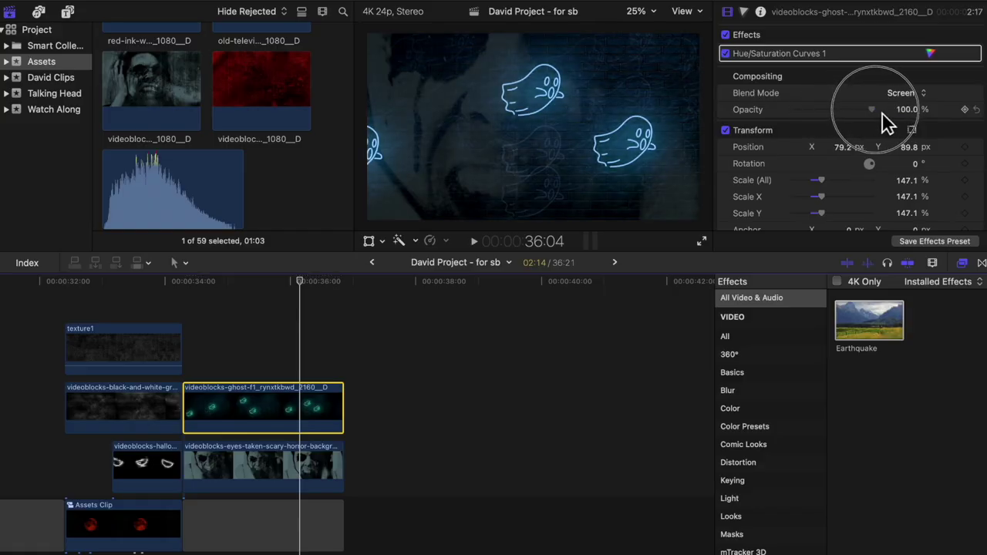
click(322, 465)
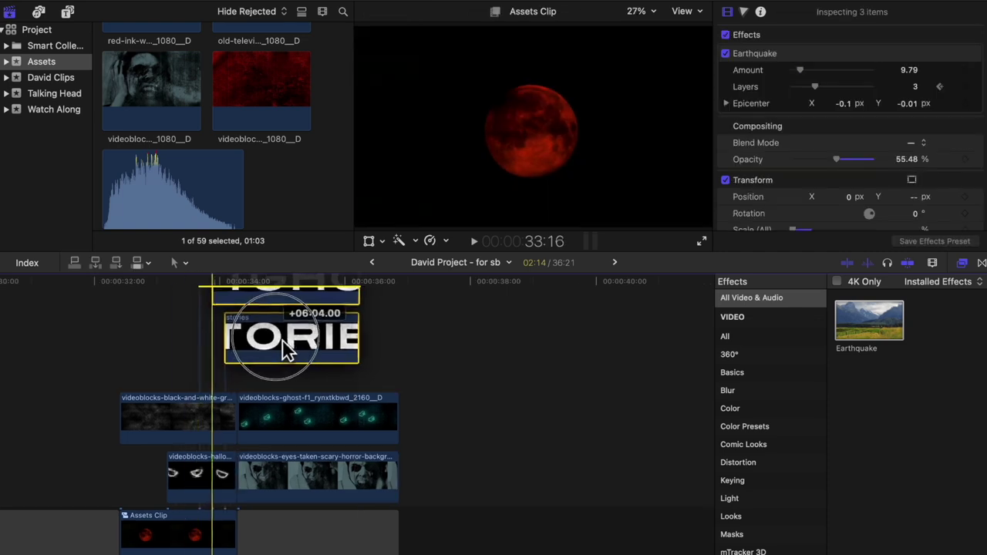
Step: Line up the SCARY GHOST STORIES title clips and drop the Earthquake effect onto them
drag(284, 350, 324, 432)
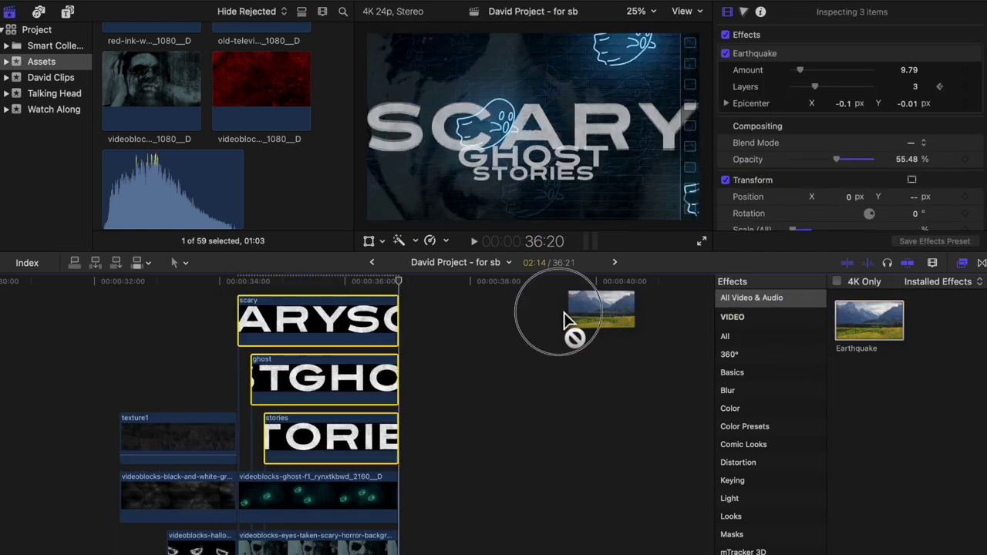
drag(429, 324, 371, 327)
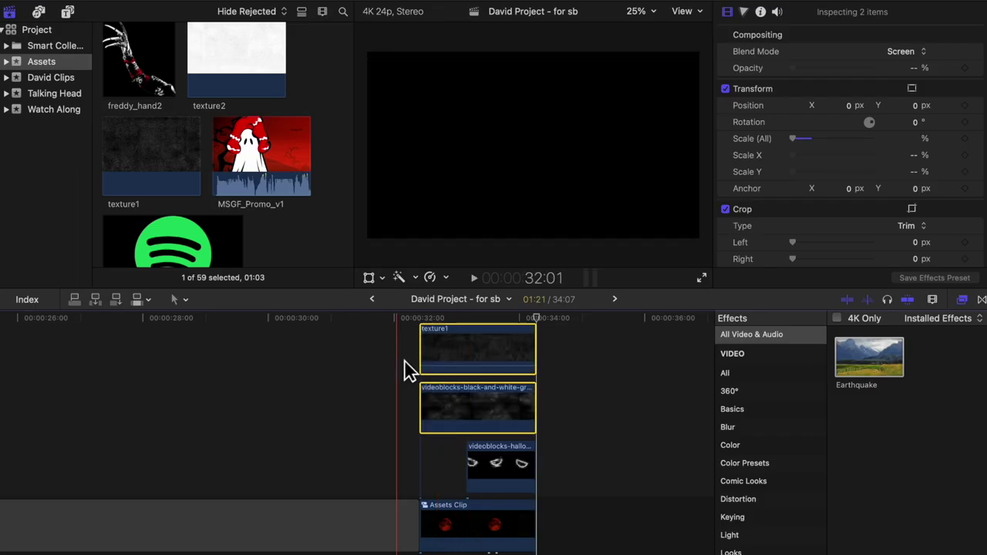
key(space)
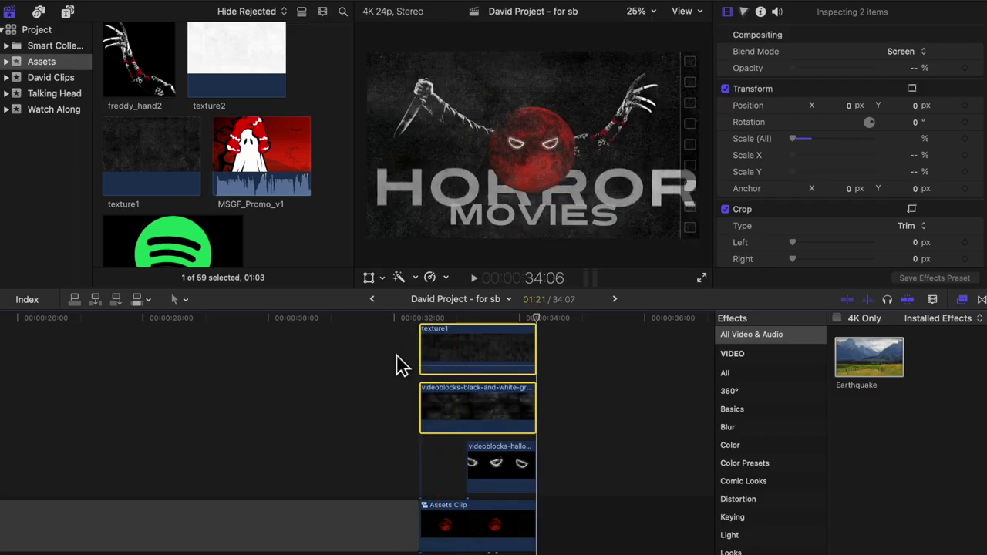